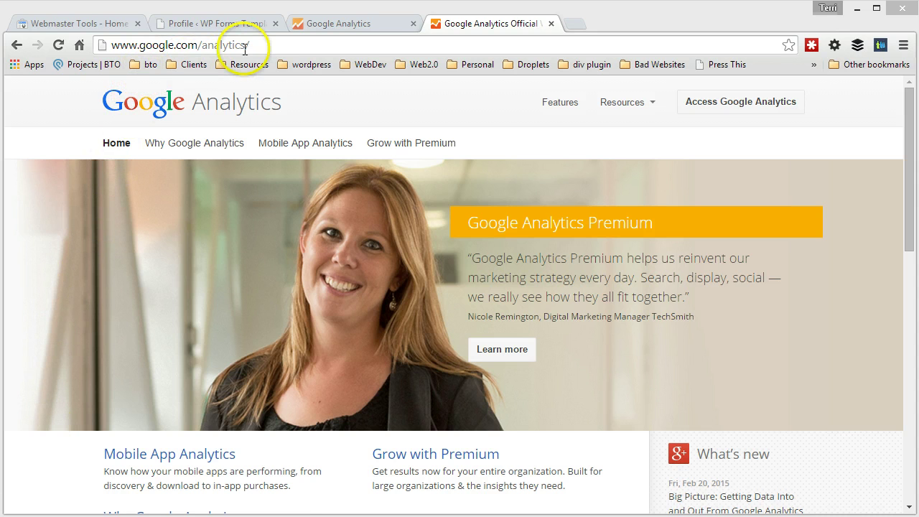
Start creating a new property under the beyond the office account in the Google Analytics administration page.
left_click(268, 46)
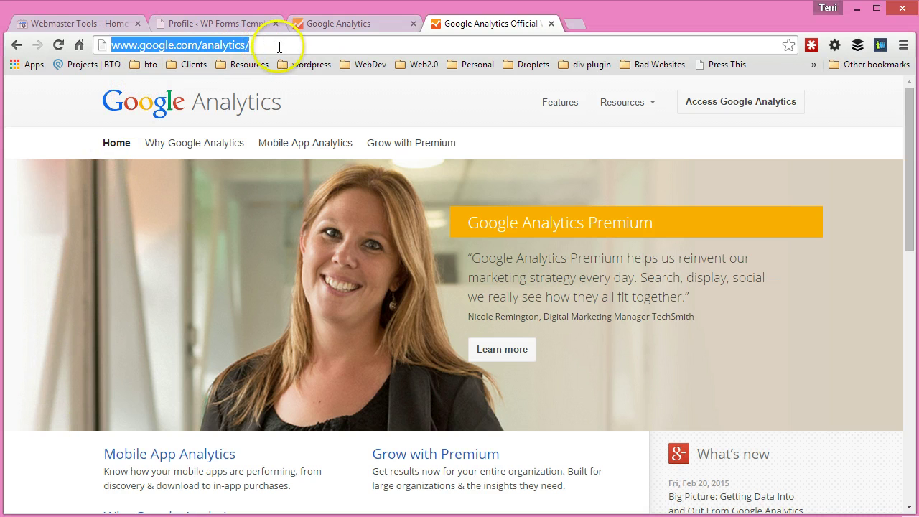
left_click(352, 29)
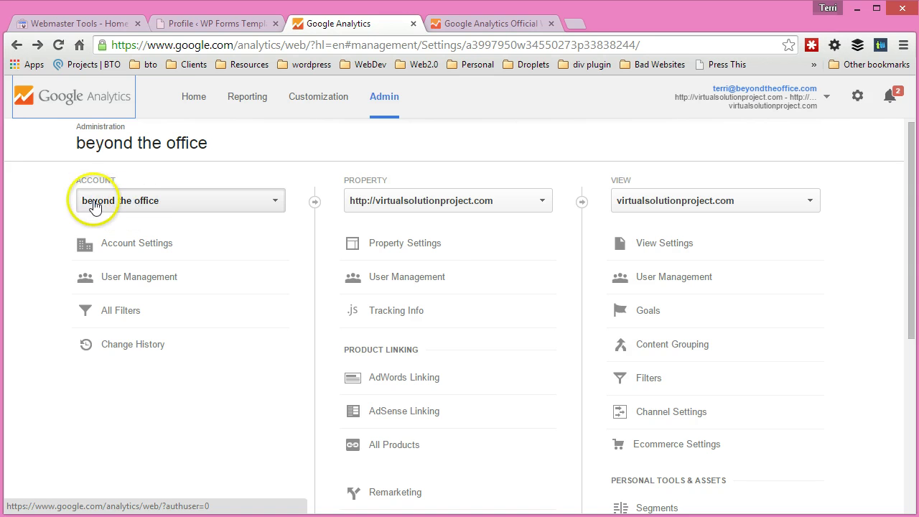
left_click(446, 204)
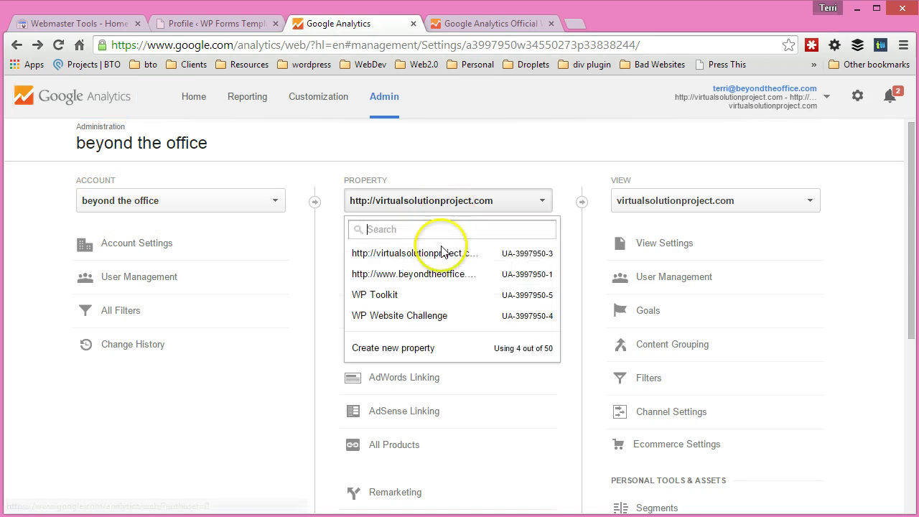
left_click(411, 351)
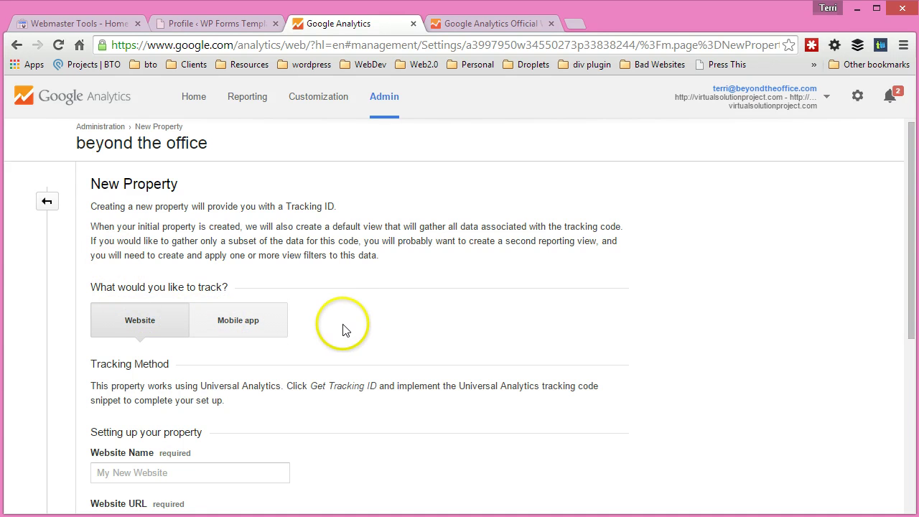
Set the new property's website name to WP Forms and its website URL to wpformtemplates.com.
scroll(342, 330, "down", 2)
left_click(178, 327)
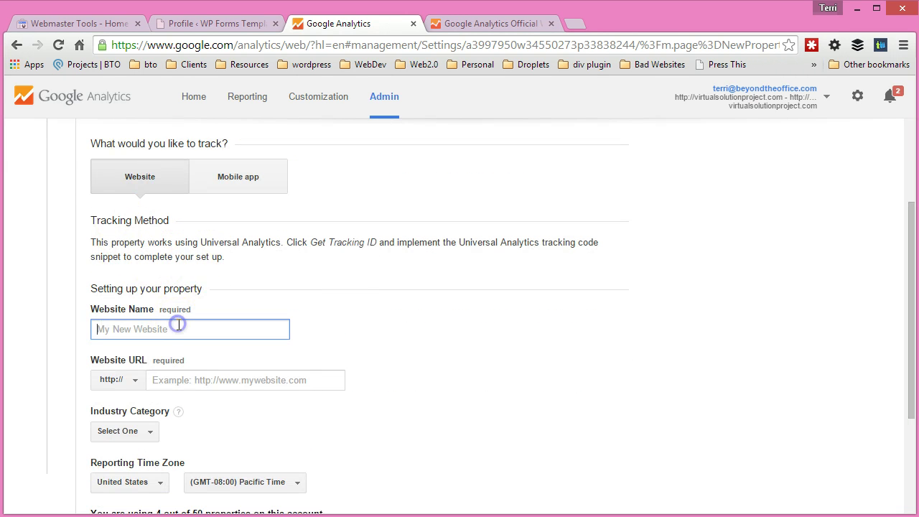
type("WP")
key("Tab")
key("Tab")
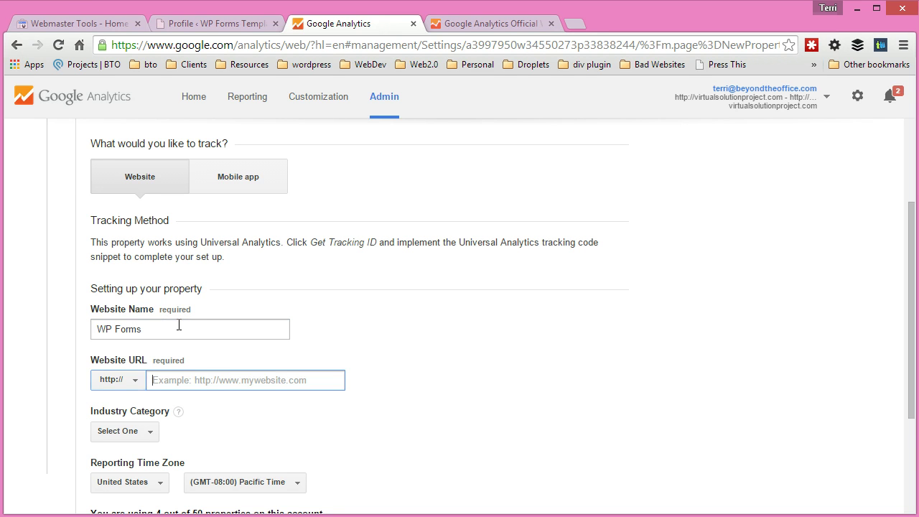
left_click(179, 325)
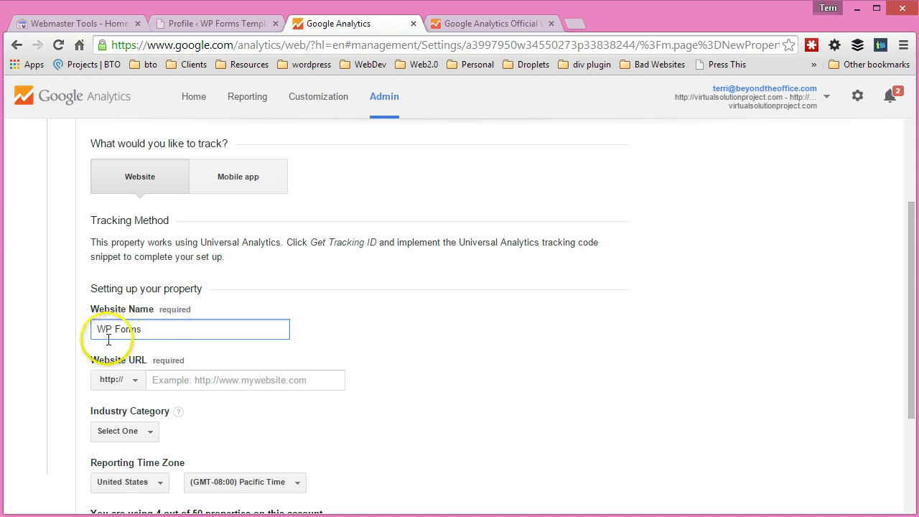
left_click(178, 378)
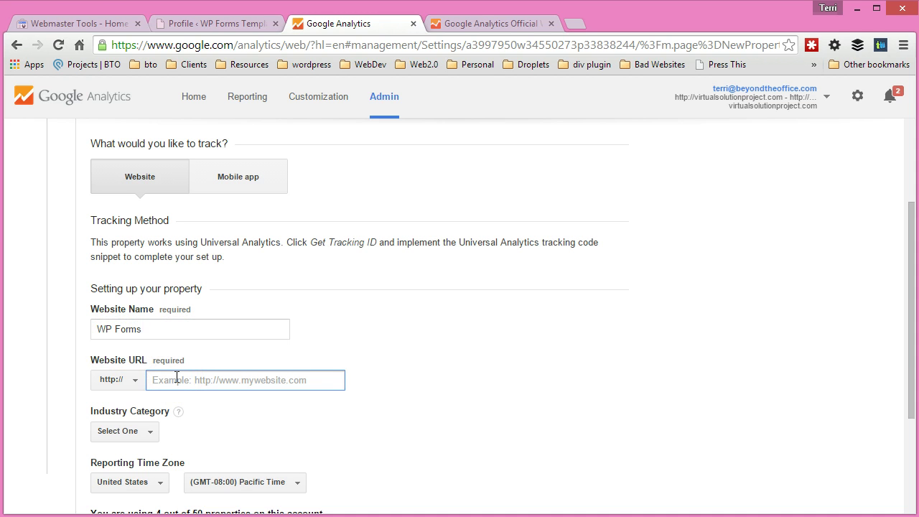
type("wpformtempl")
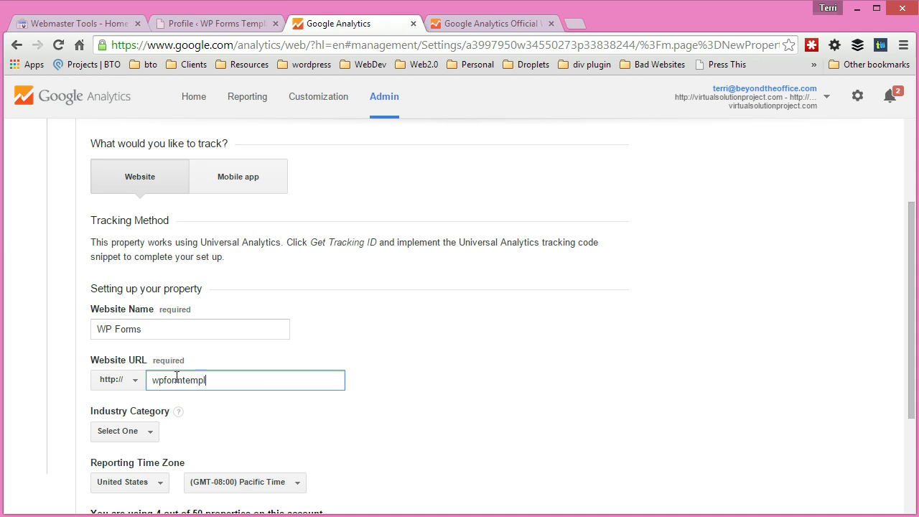
type("ates.com")
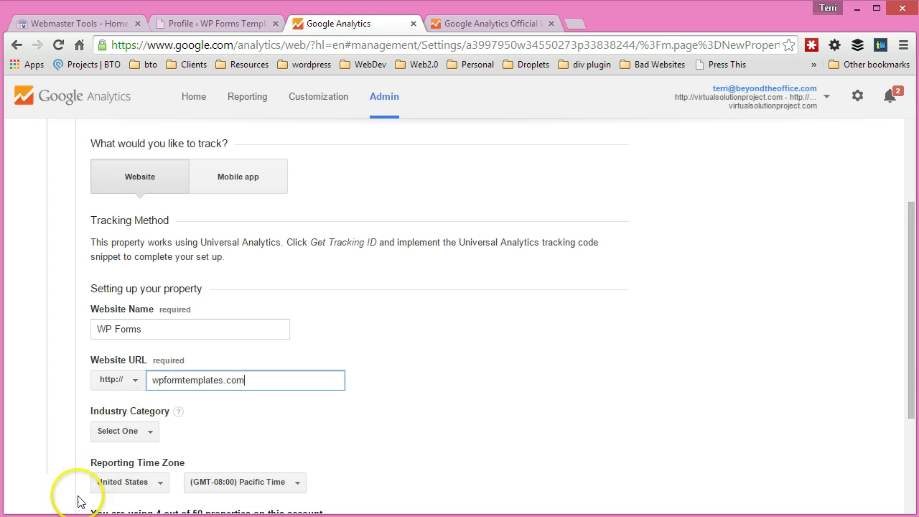
Set the industry category to Computers and Electronics and the time zone to (GMT-05:00) Eastern Time, and request the tracking ID.
left_click(143, 438)
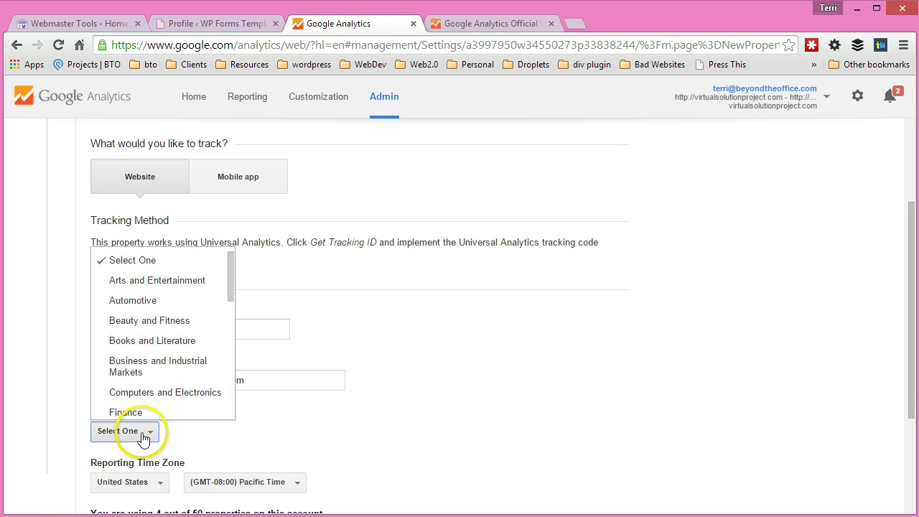
left_click(162, 393)
scroll(345, 443, "down", 1)
scroll(344, 443, "down", 1)
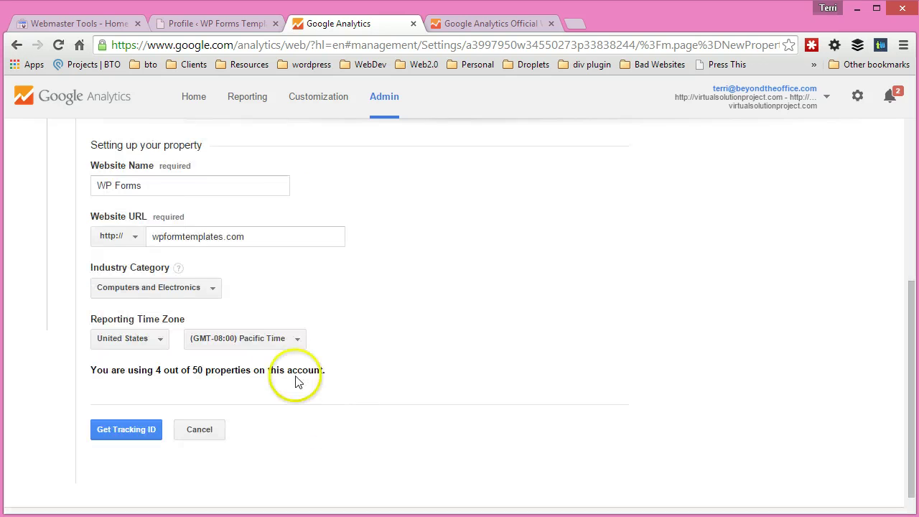
left_click(271, 340)
left_click(251, 319)
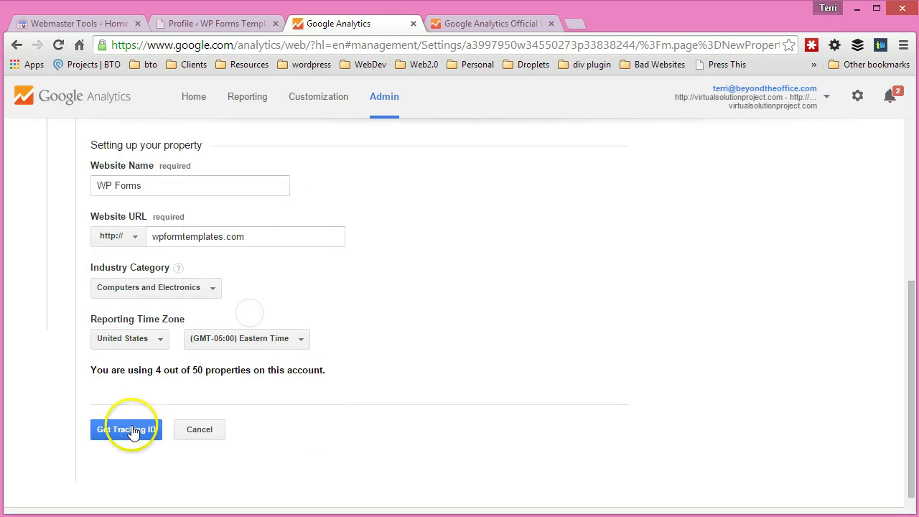
left_click(127, 426)
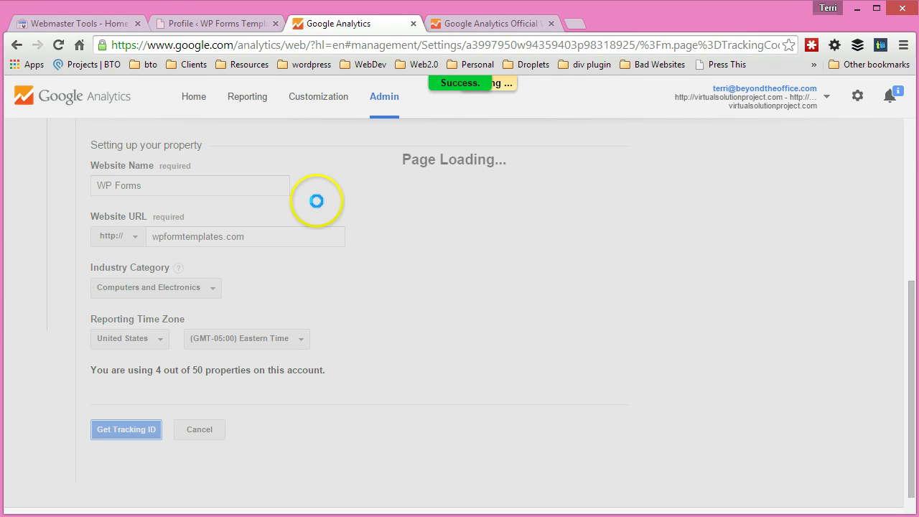
Switch to the WP Forms Templates WordPress admin and search the installable plugins for "google analytics yoast".
left_click(189, 23)
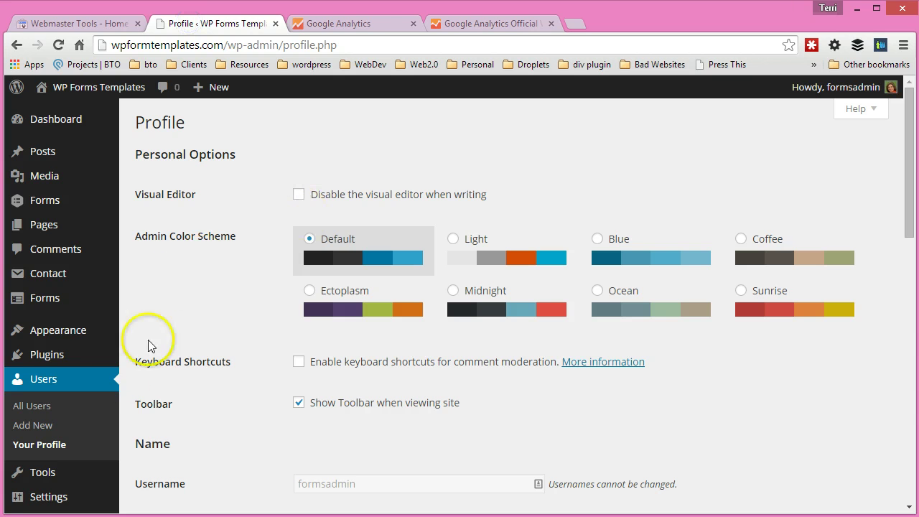
mouse_move(43, 355)
left_click(144, 374)
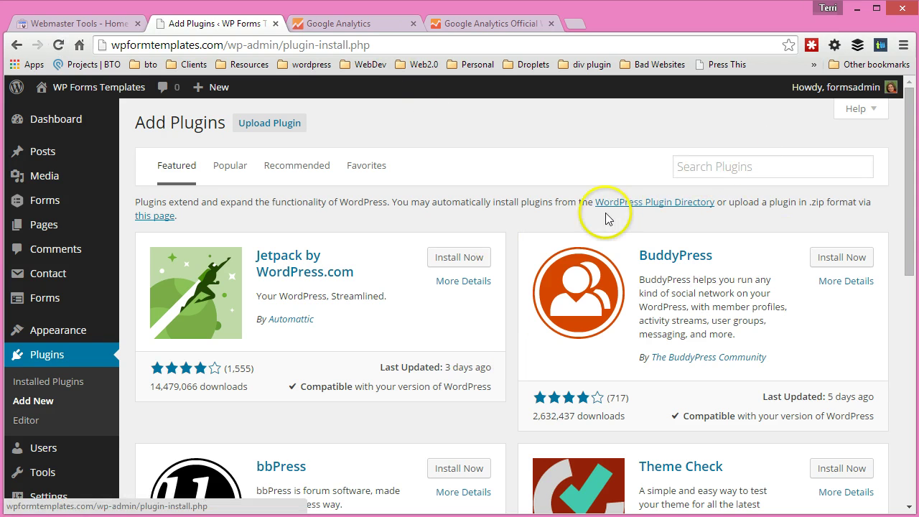
left_click(732, 171)
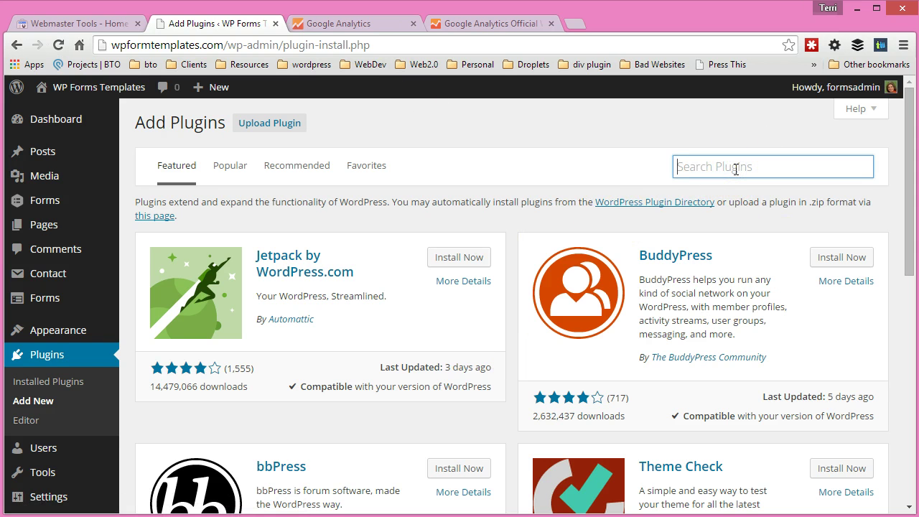
type("google")
key("Down")
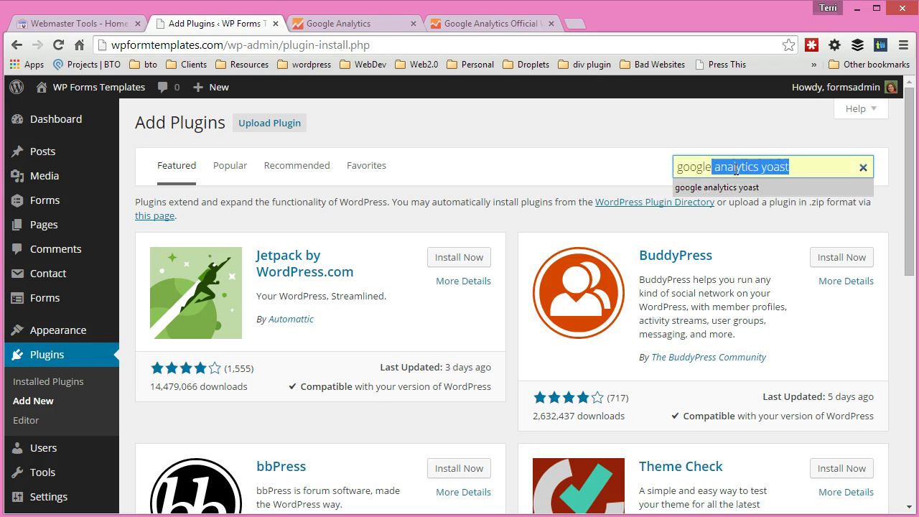
key("Return")
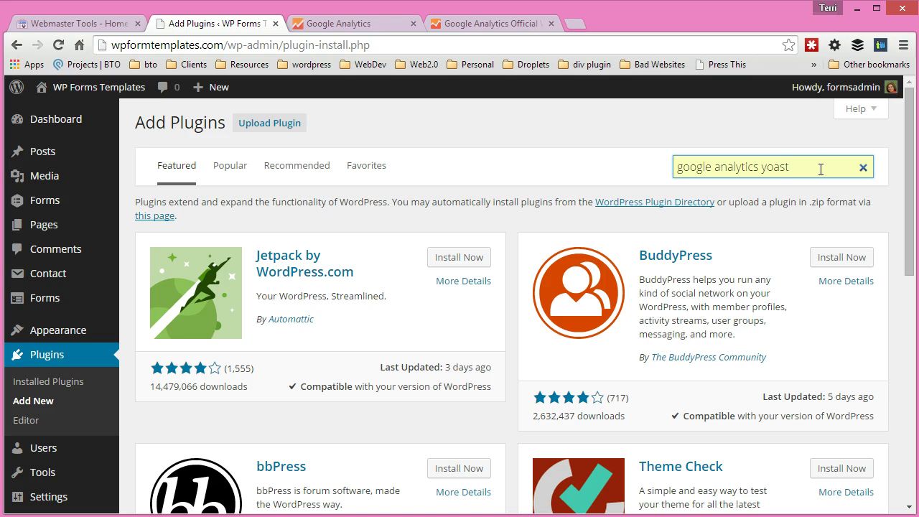
key("Return")
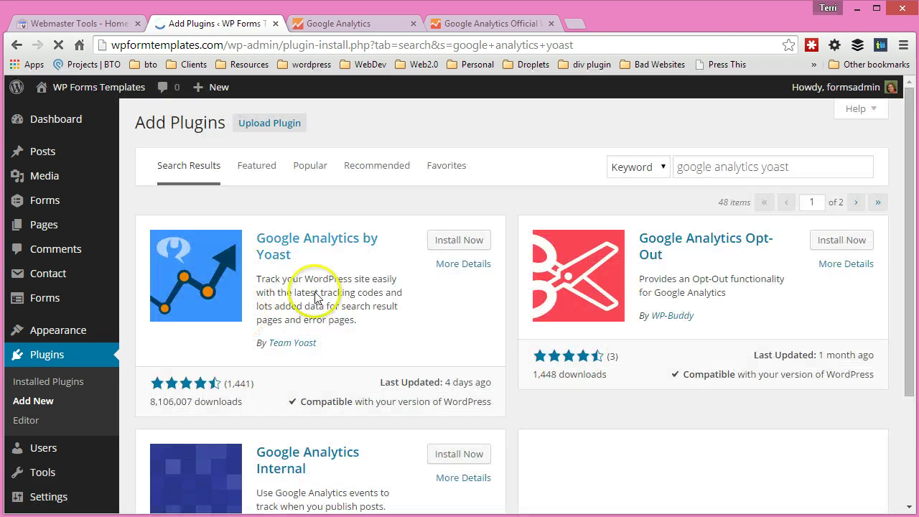
Install and activate the Google Analytics by Yoast plugin, and open its settings.
left_click(464, 245)
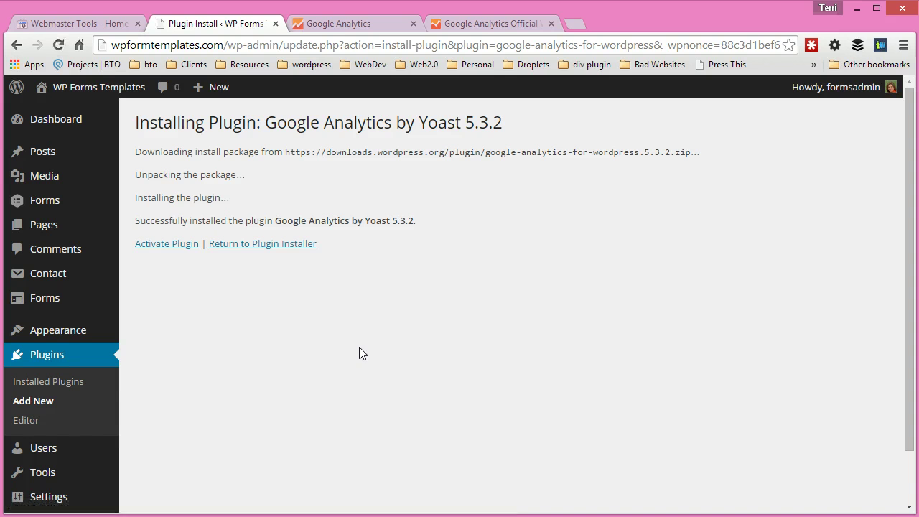
left_click(180, 244)
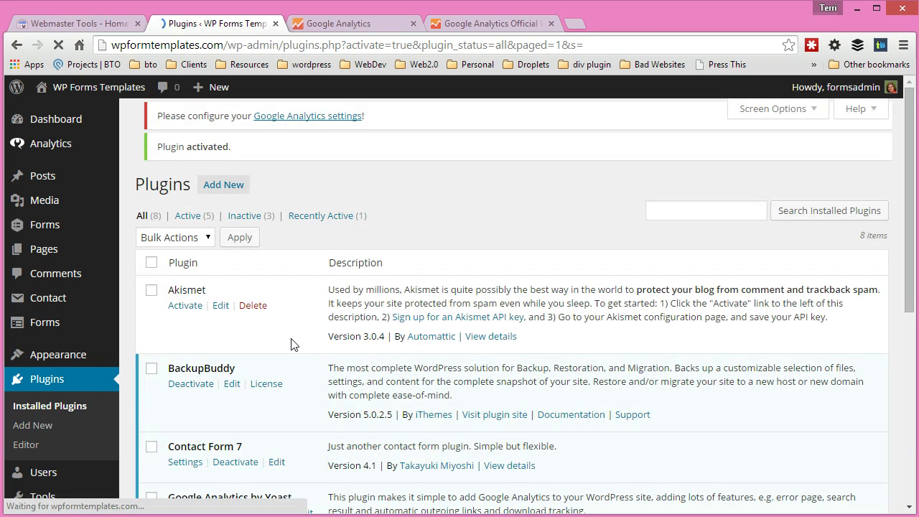
scroll(287, 322, "down", 5)
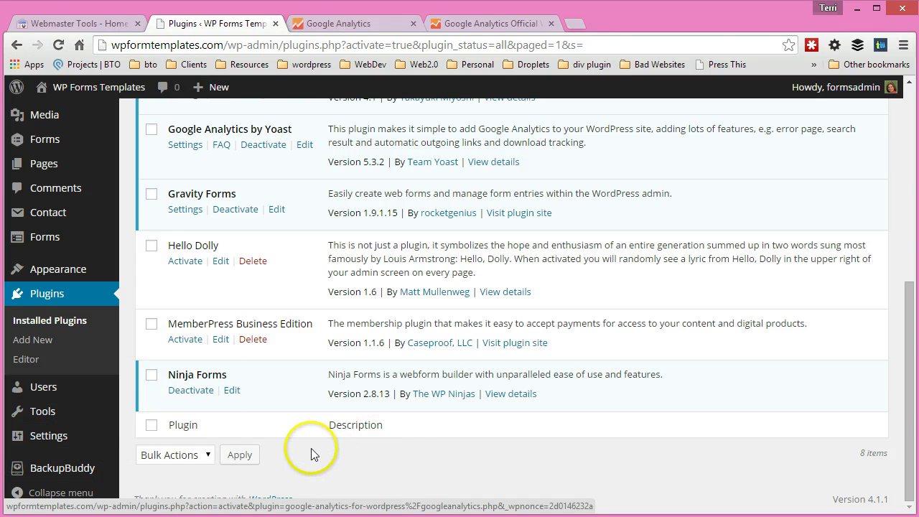
left_click(176, 146)
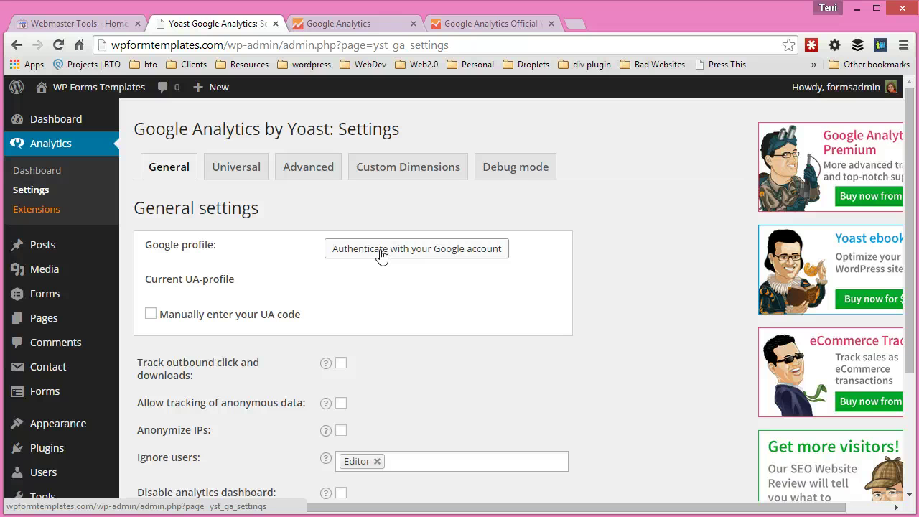
Enable manual UA code entry in the plugin settings and fill in the WP Forms property's tracking ID copied from Google Analytics.
left_click(369, 249)
left_click(225, 313)
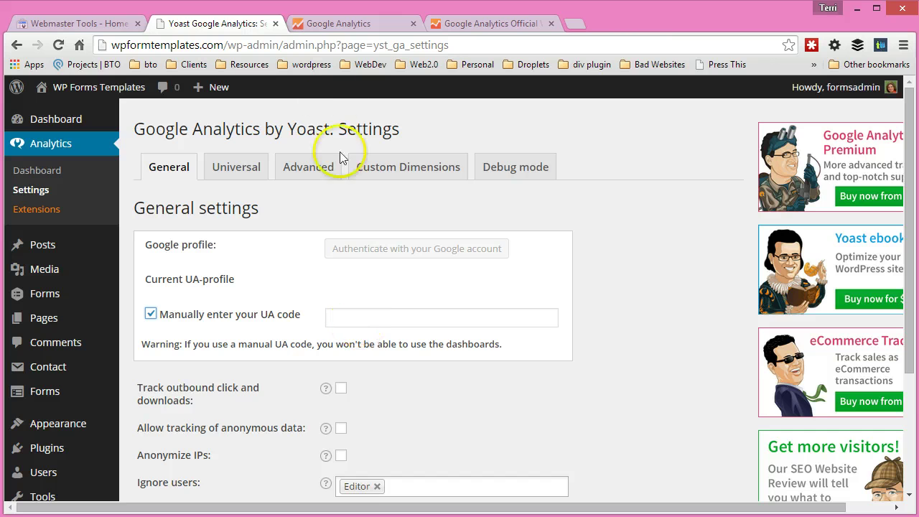
left_click(319, 23)
scroll(402, 215, "up", 4)
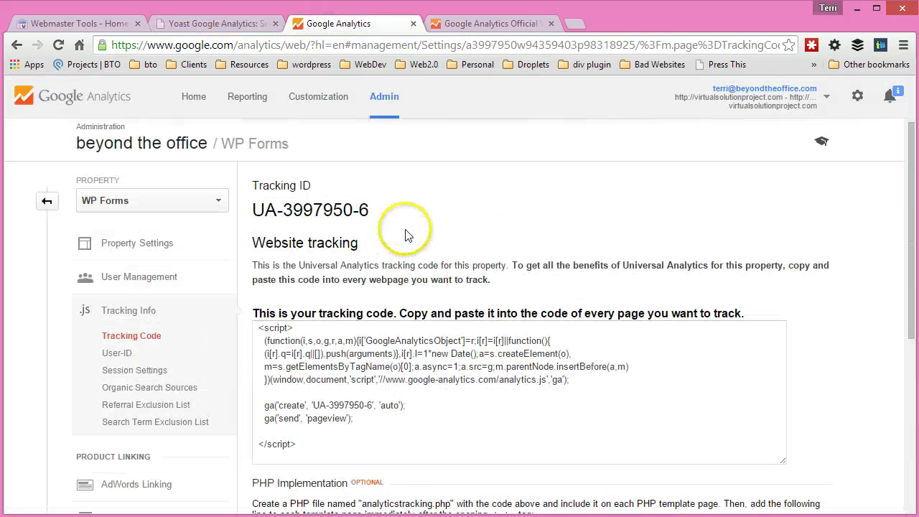
left_click_drag(373, 216, 253, 211)
key("ctrl+c")
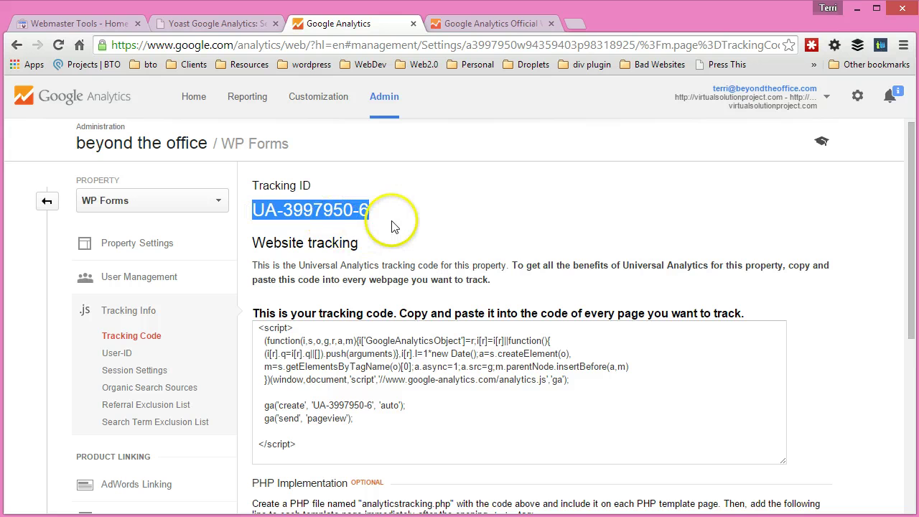
left_click(201, 23)
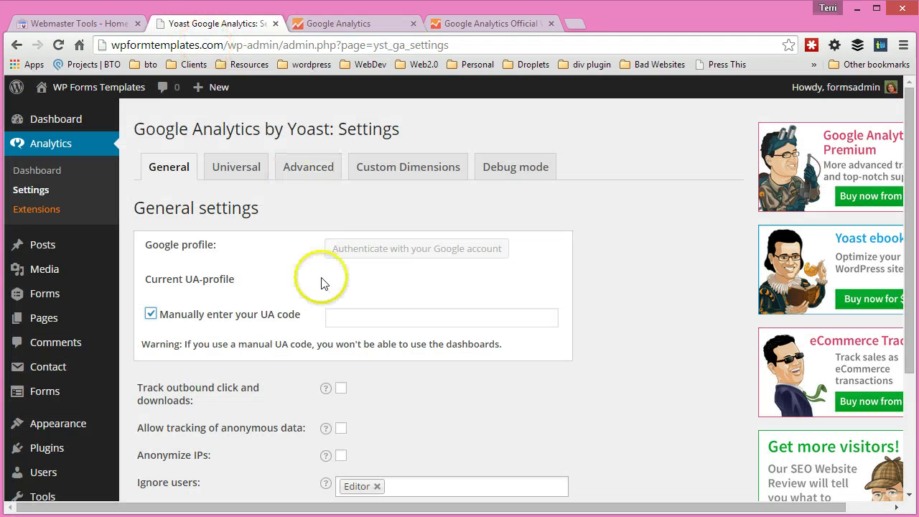
left_click(363, 314)
key("ctrl+v")
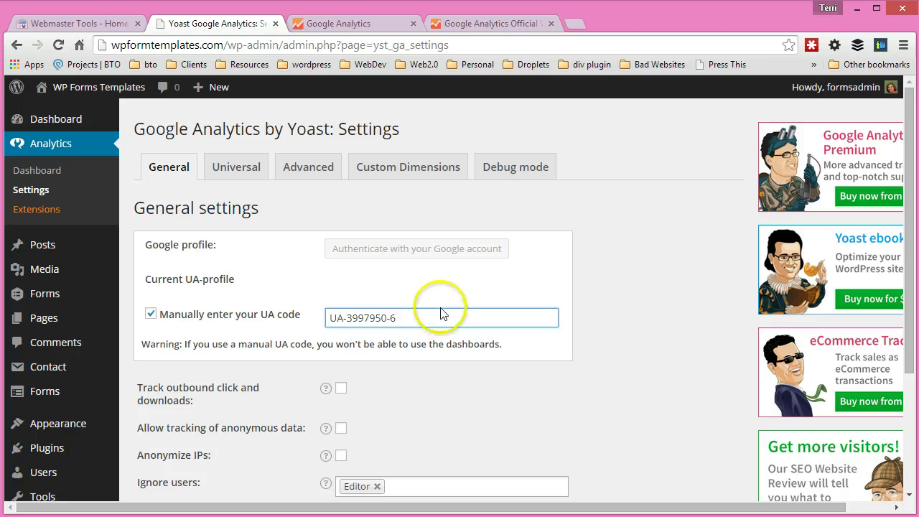
Turn on tracking of outbound clicks and downloads in the plugin's general settings.
scroll(283, 309, "down", 2)
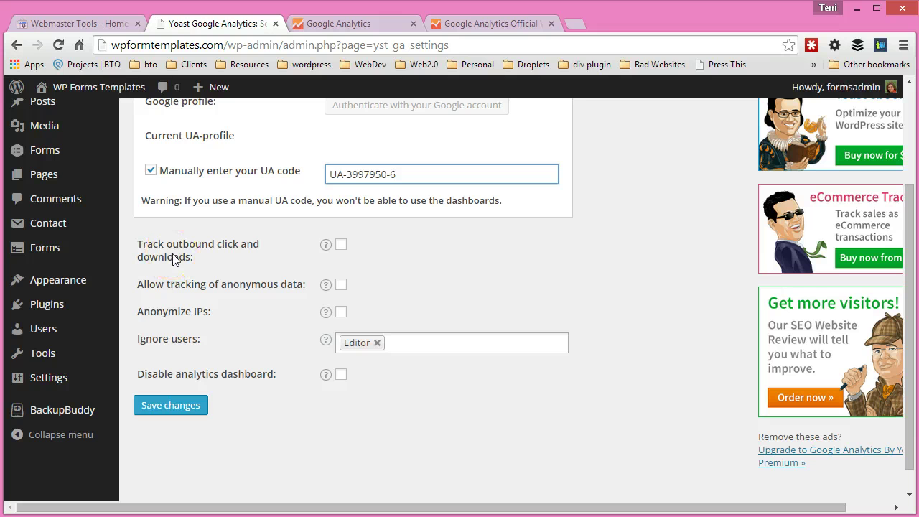
left_click(341, 247)
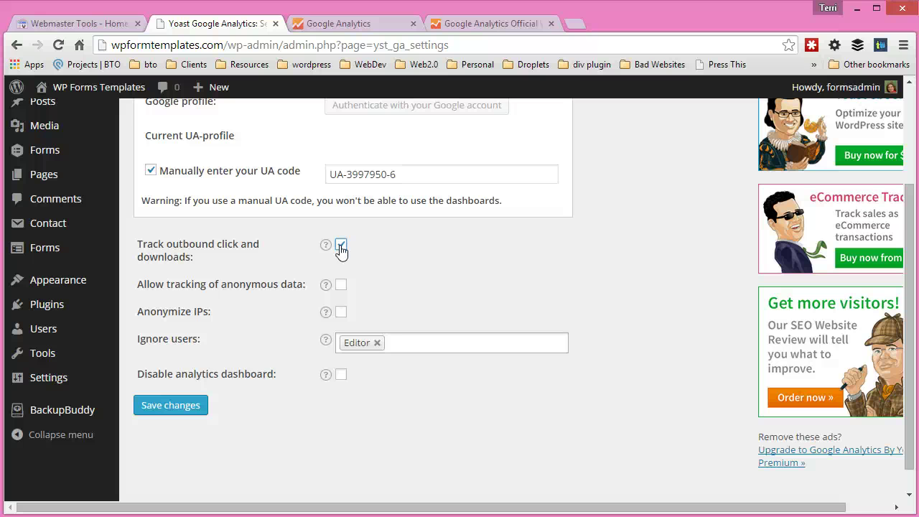
left_click(349, 285)
Add Administrator to the ignored users and save the plugin settings.
left_click(403, 342)
key("Return")
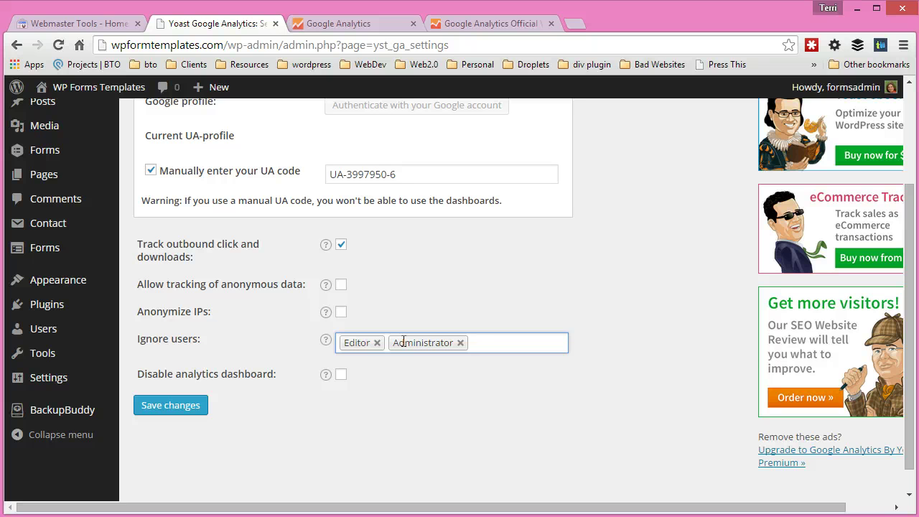
left_click(409, 344)
left_click(185, 408)
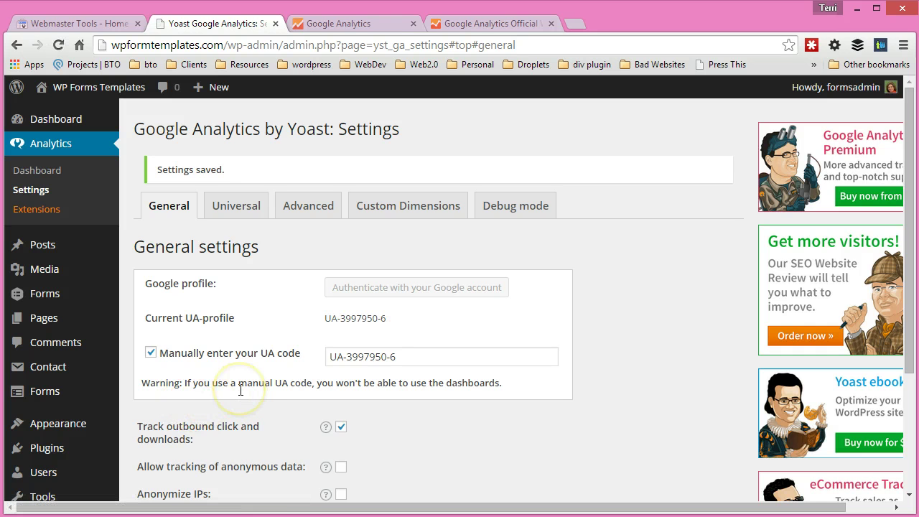
left_click(257, 397)
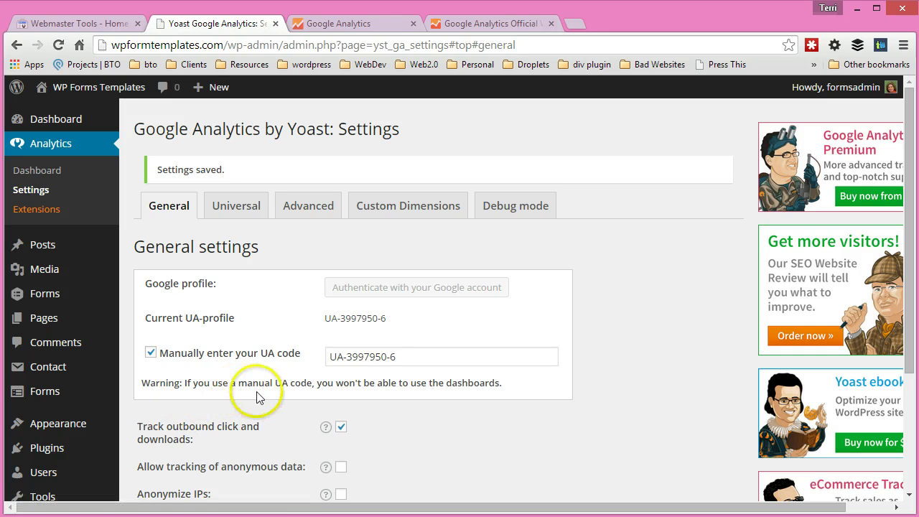